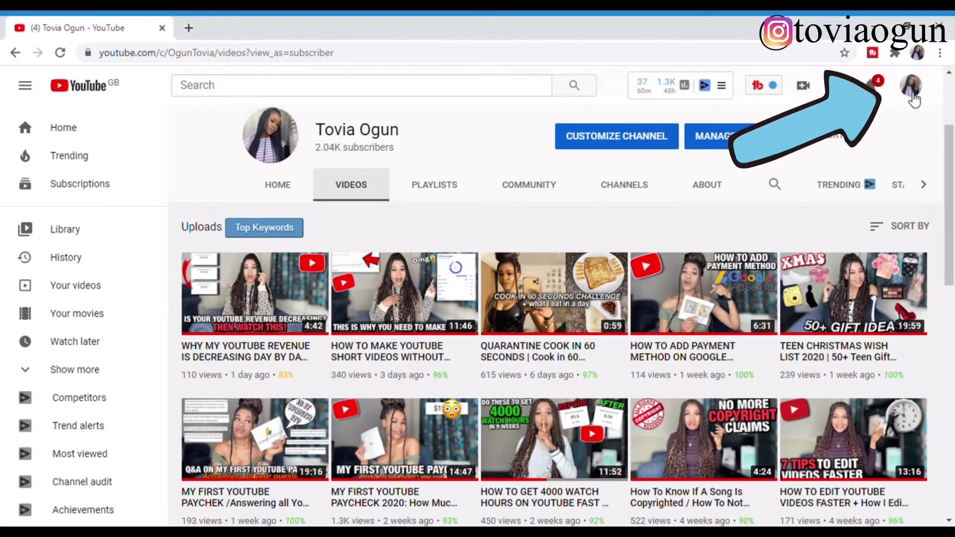
Step: Open the channel's video list in YouTube Studio and filter the uploads by Copyright claims
left_click(912, 89)
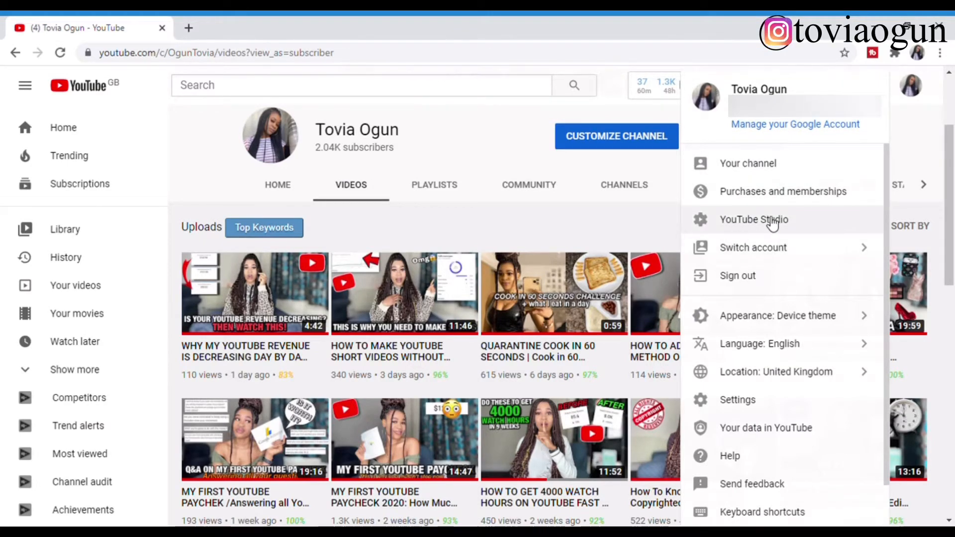
left_click(769, 220)
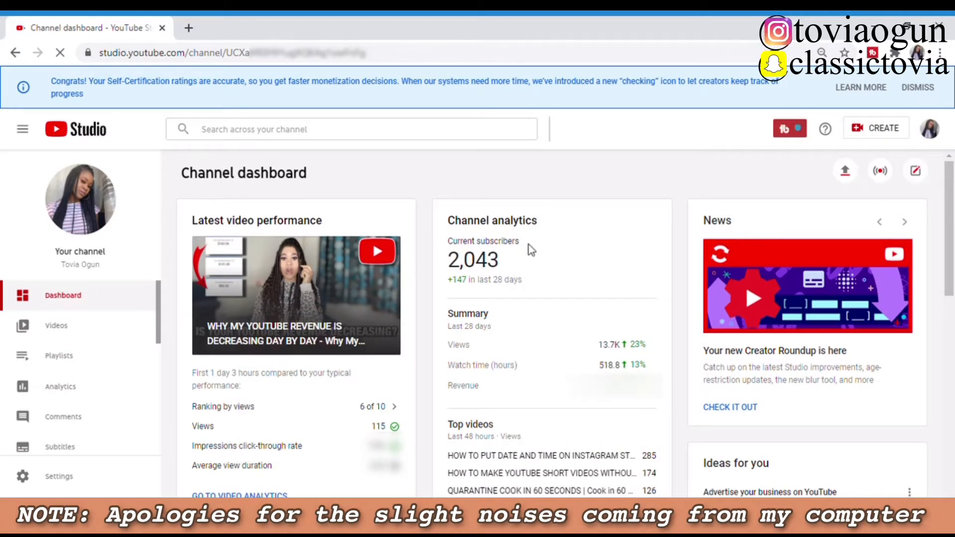
left_click(63, 330)
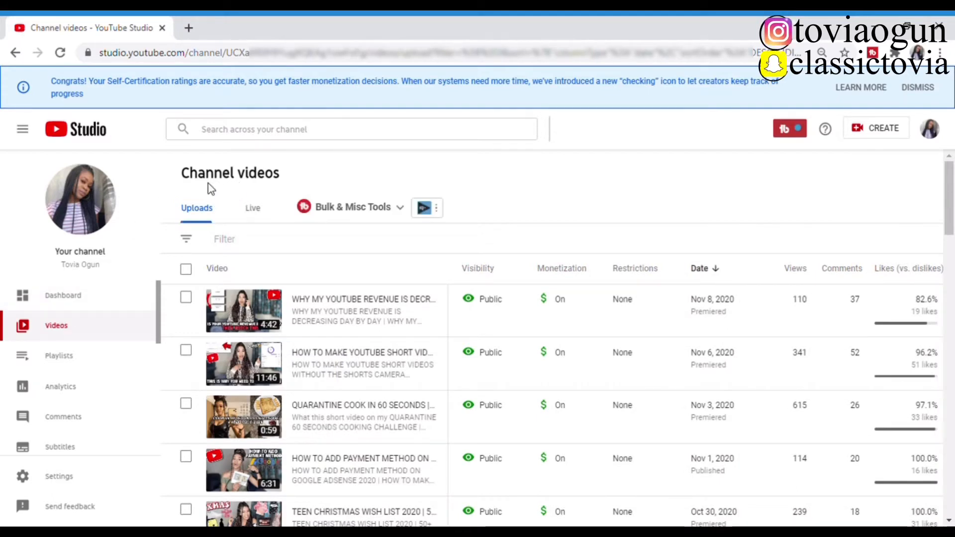
left_click(193, 246)
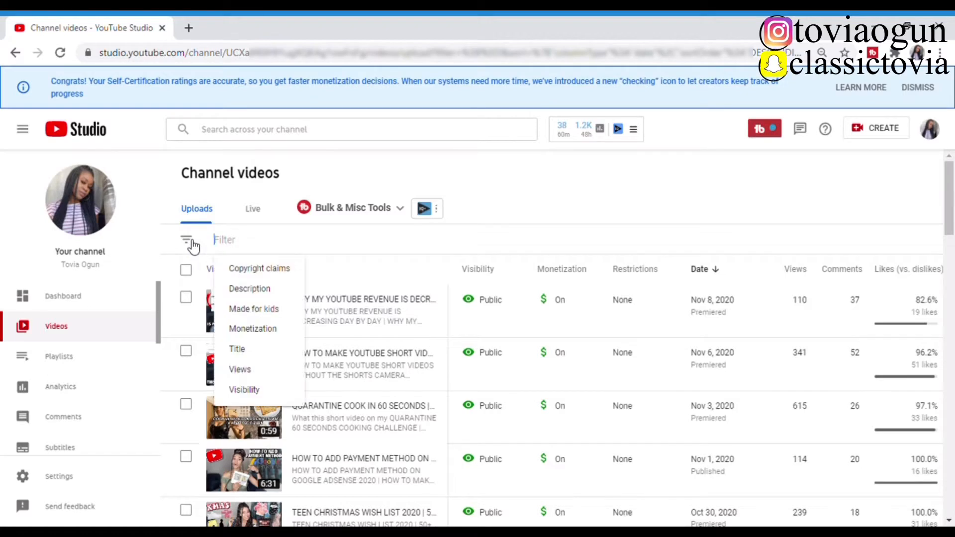
left_click(257, 273)
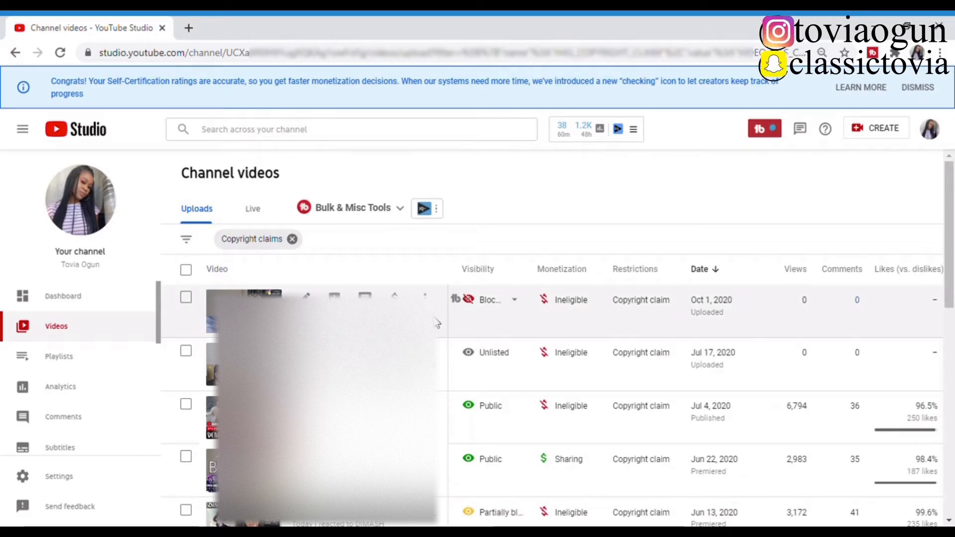
Step: Review the restrictions on the blocked video uploaded Oct 1, 2020 and open its copyright claim details
mouse_move(476, 282)
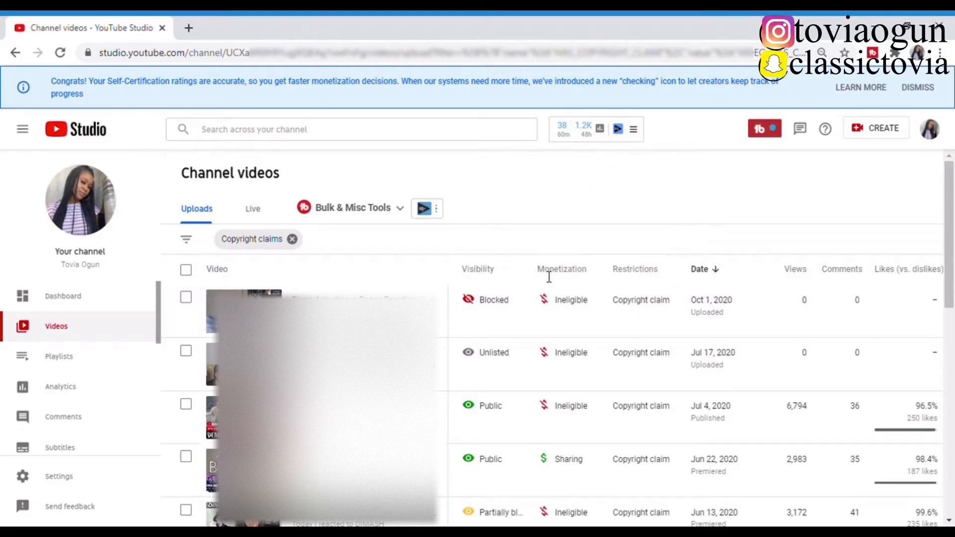
mouse_move(564, 278)
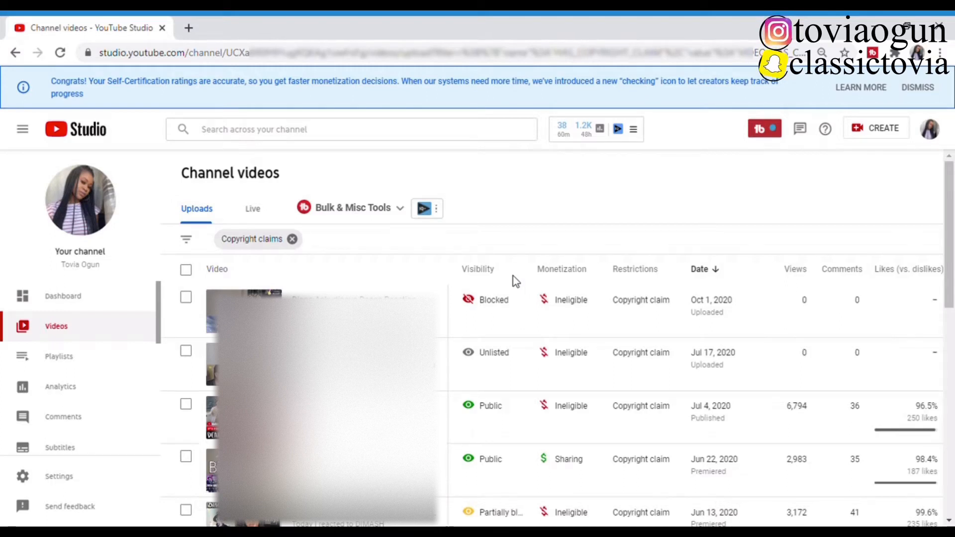
mouse_move(492, 306)
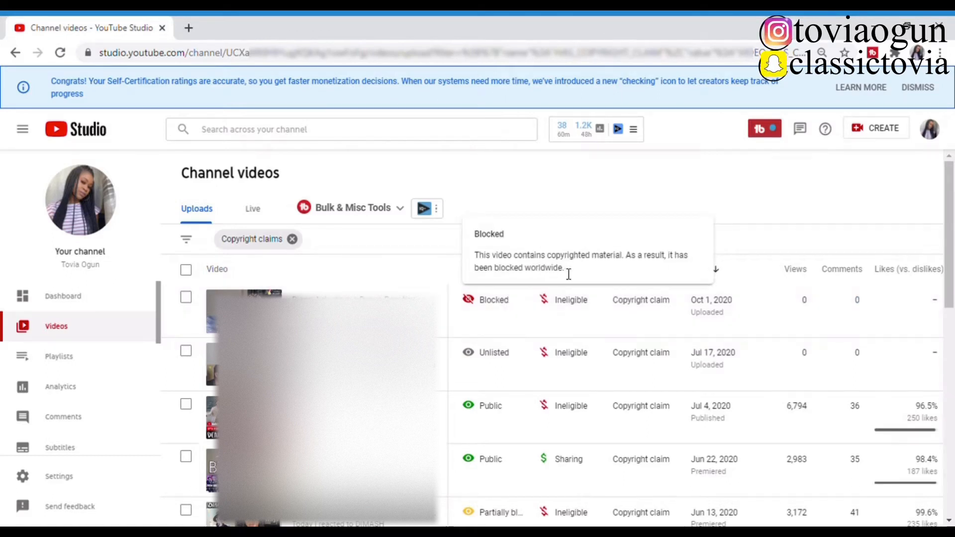
mouse_move(645, 303)
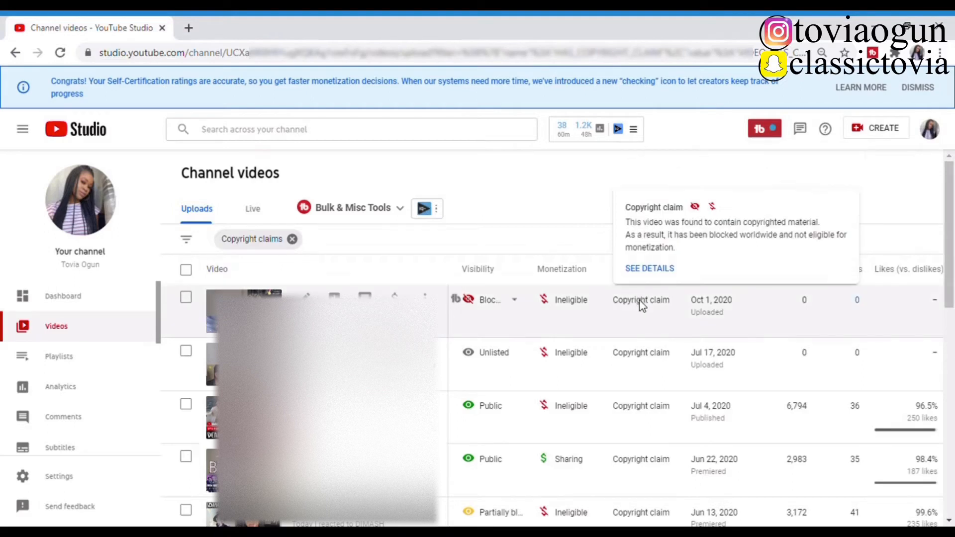
left_click(651, 269)
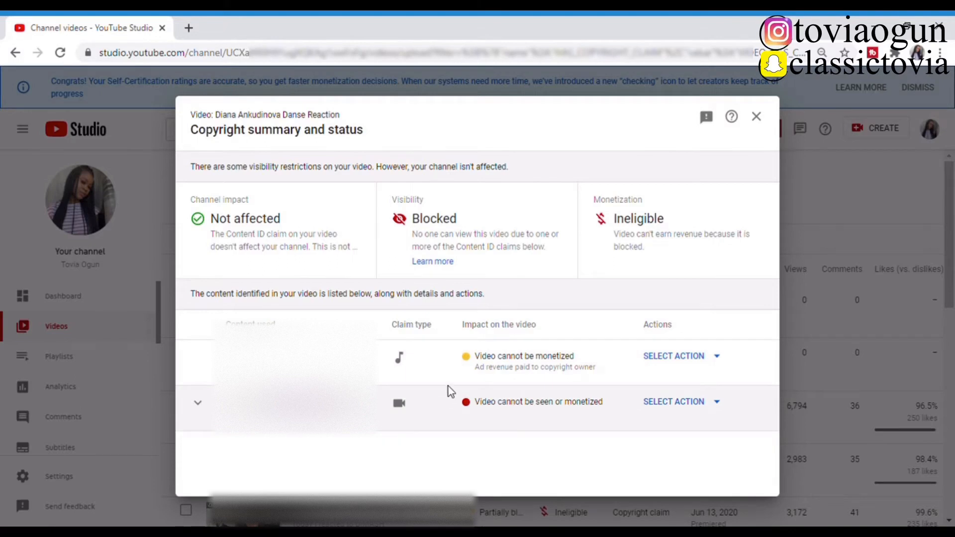
Step: Open Replace song for the audio claim and preview the free tracks Forget Me Not and Beside Me
left_click(699, 364)
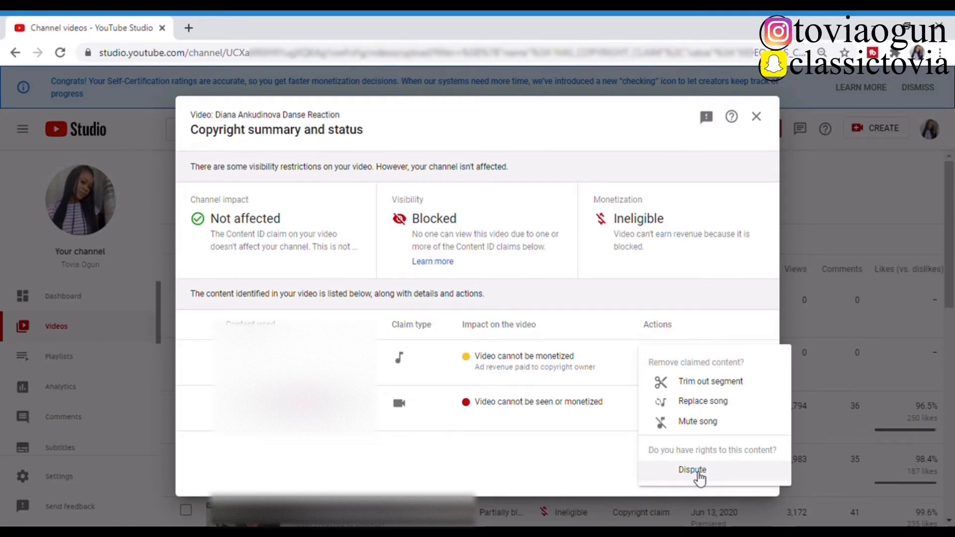
left_click(719, 405)
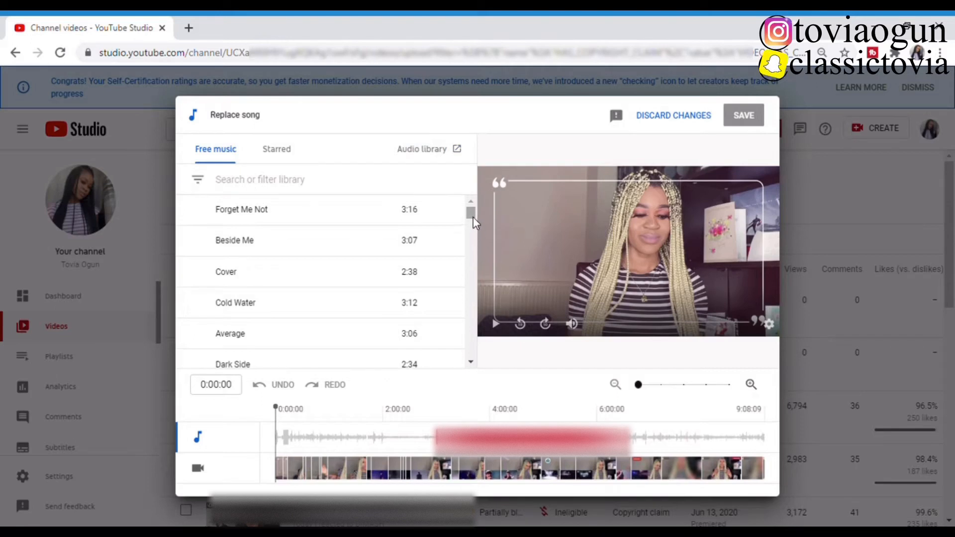
mouse_move(472, 216)
left_mouse_down()
mouse_move(472, 305)
mouse_move(473, 202)
left_mouse_up()
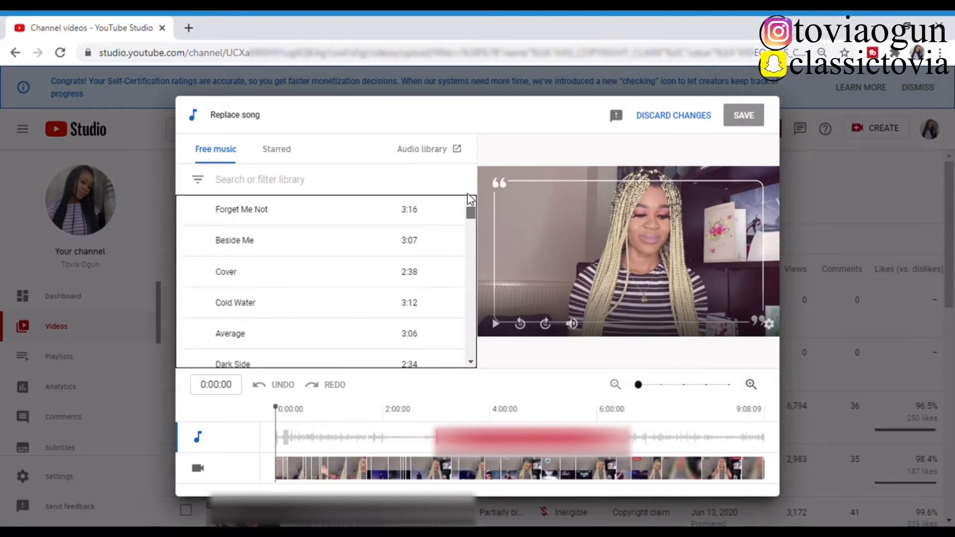
left_click(199, 210)
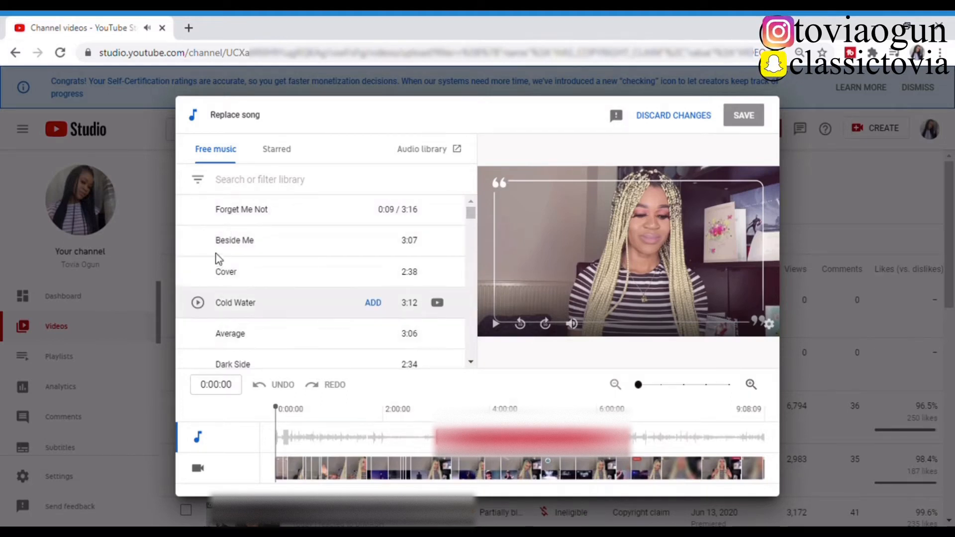
left_click(198, 241)
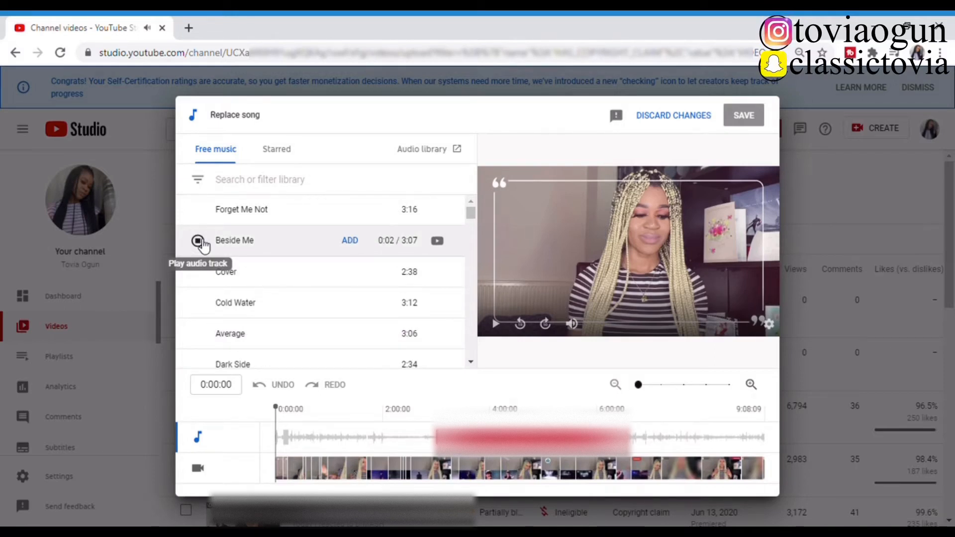
left_click(198, 242)
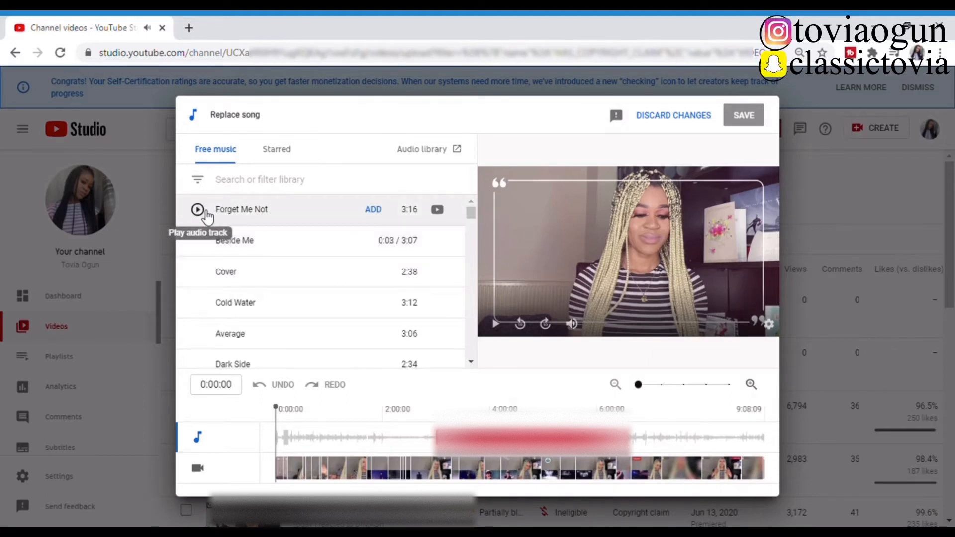
left_click(205, 211)
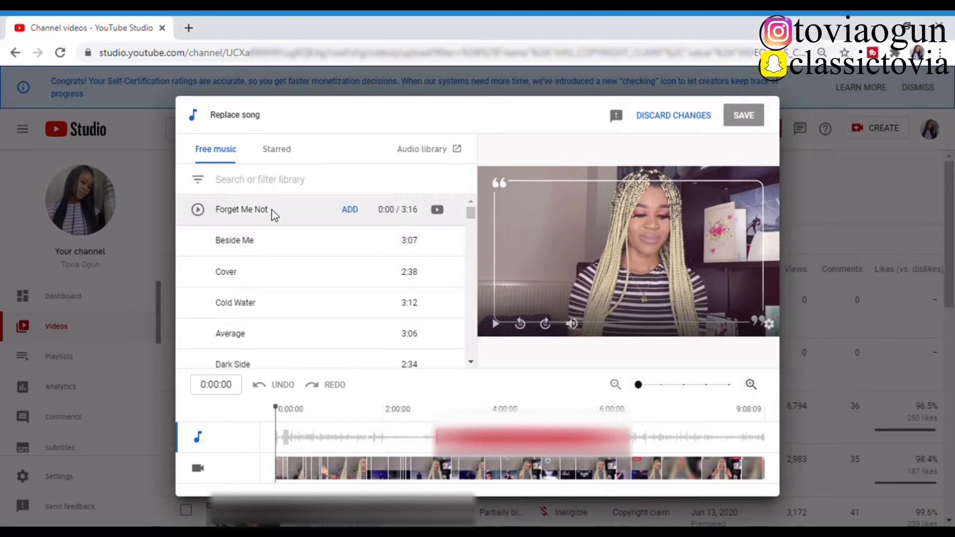
Step: Try Forget Me Not as the replacement for the claimed song, and discard the changes
left_click(349, 210)
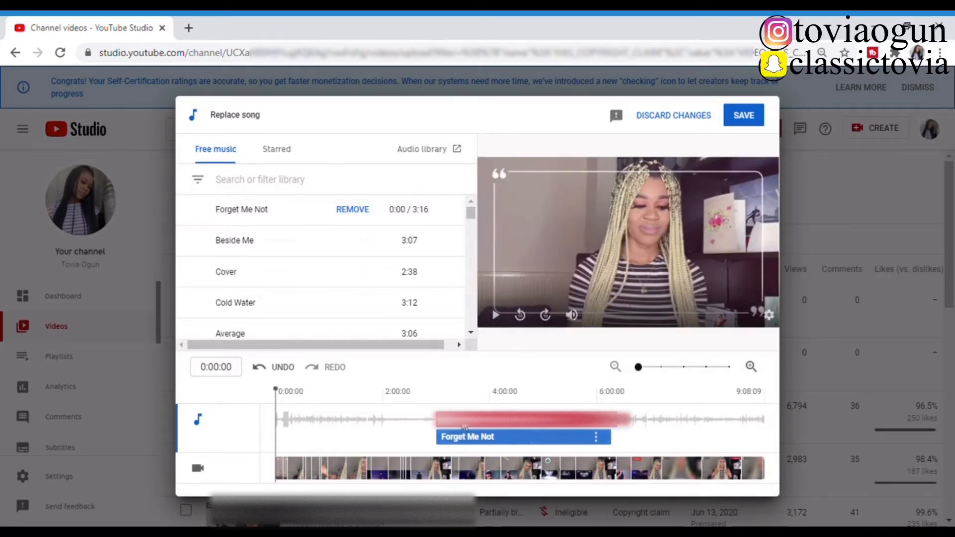
mouse_move(487, 428)
left_click(684, 119)
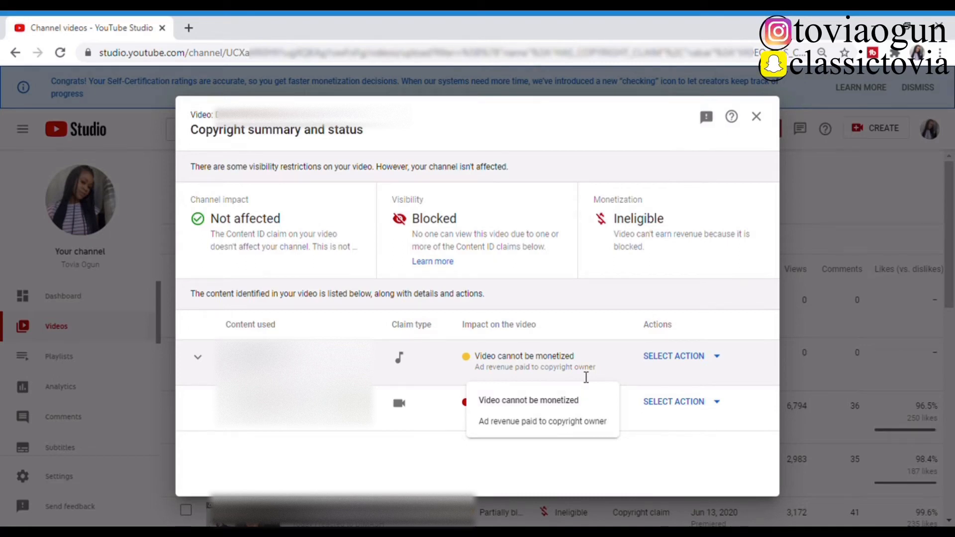
Step: Start a dispute of the audio claim and confirm that it isn't based on any of the listed invalid reasons
left_click(695, 366)
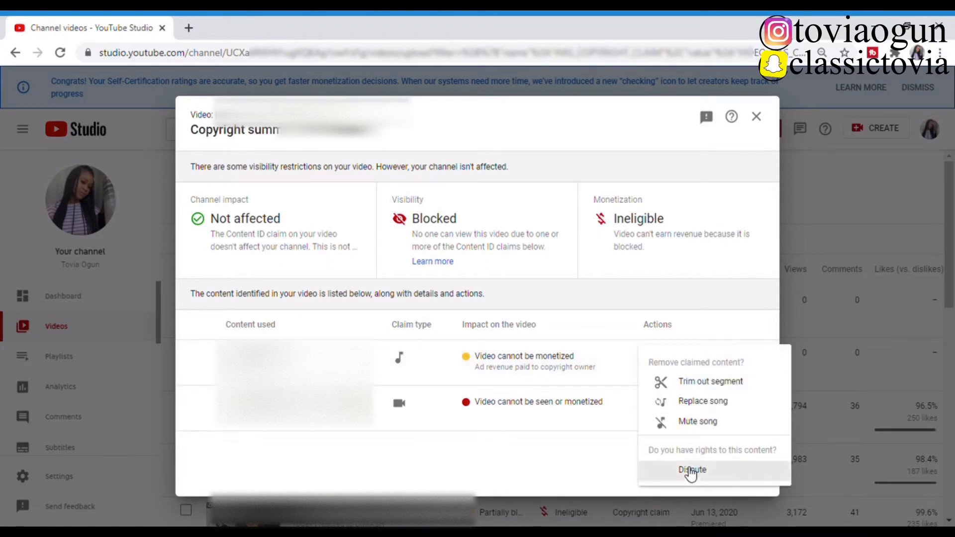
left_click(692, 471)
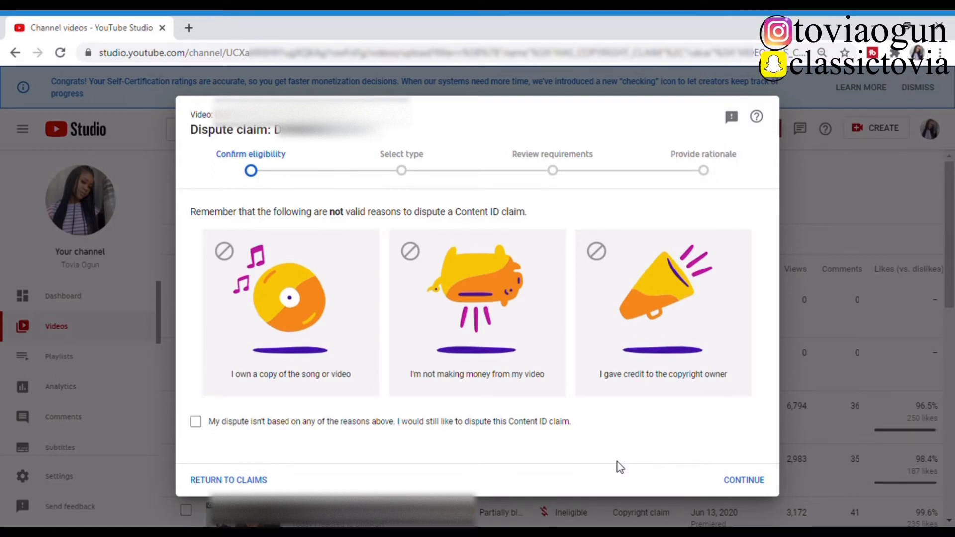
mouse_move(273, 401)
mouse_move(306, 390)
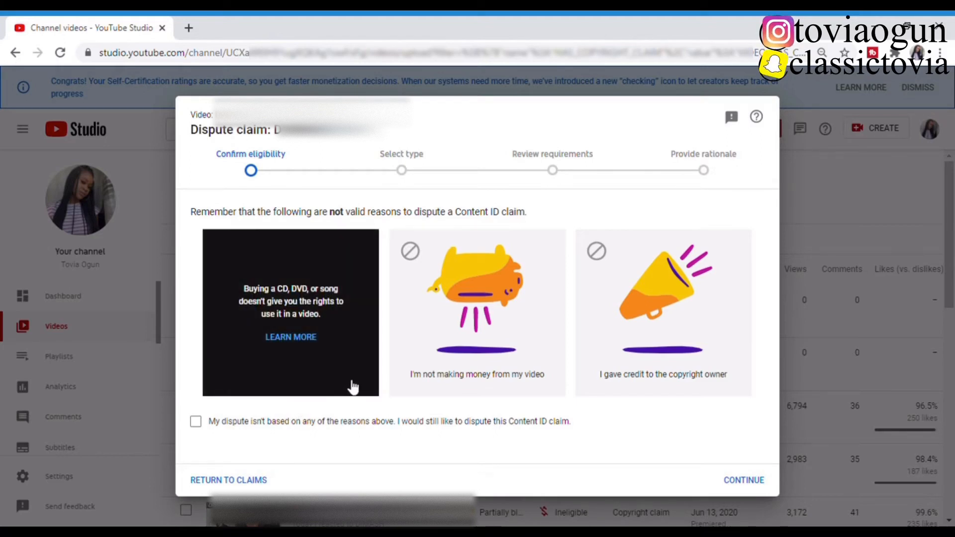
mouse_move(433, 395)
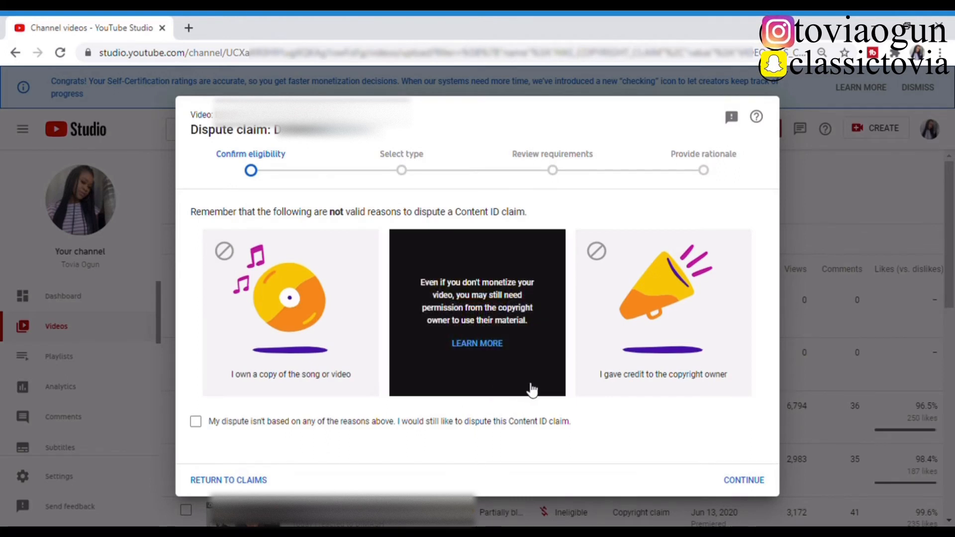
mouse_move(665, 384)
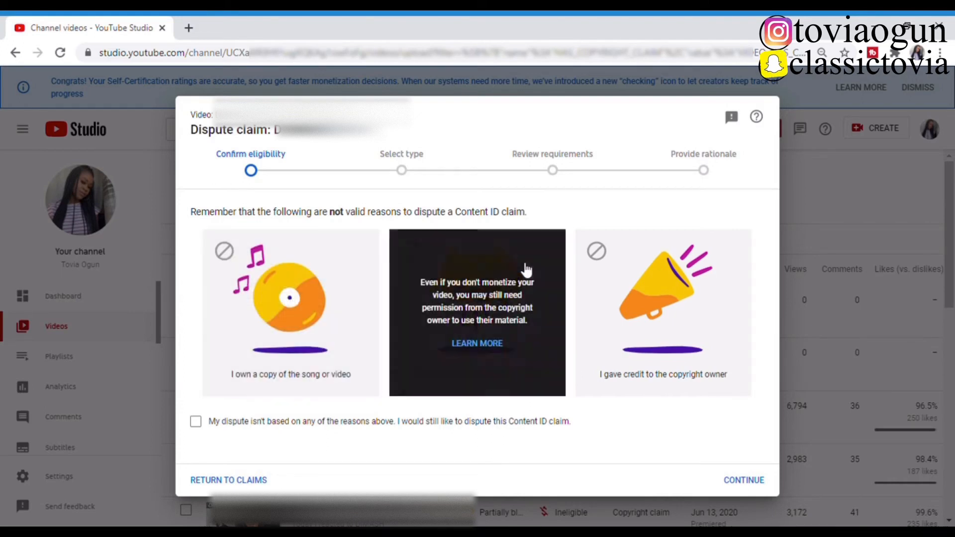
left_click(196, 422)
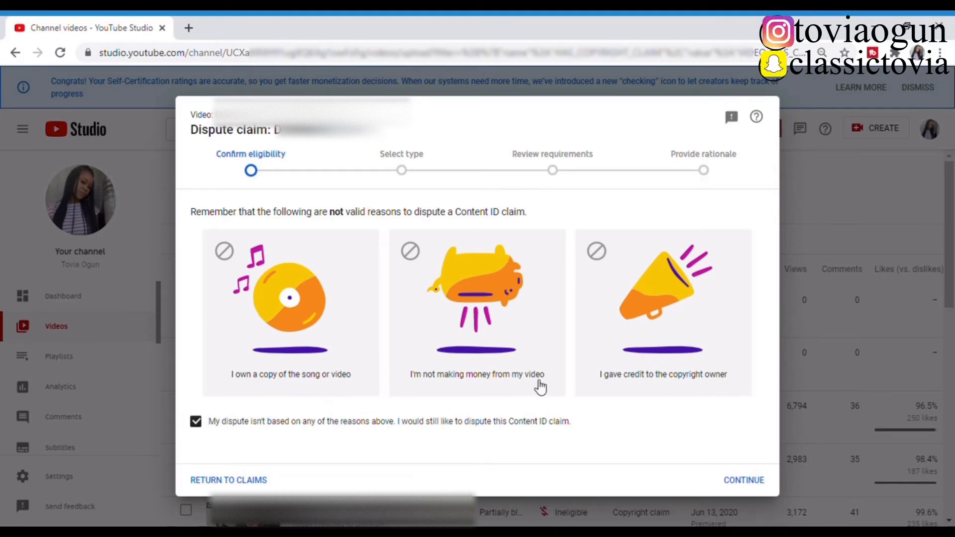
left_click(743, 480)
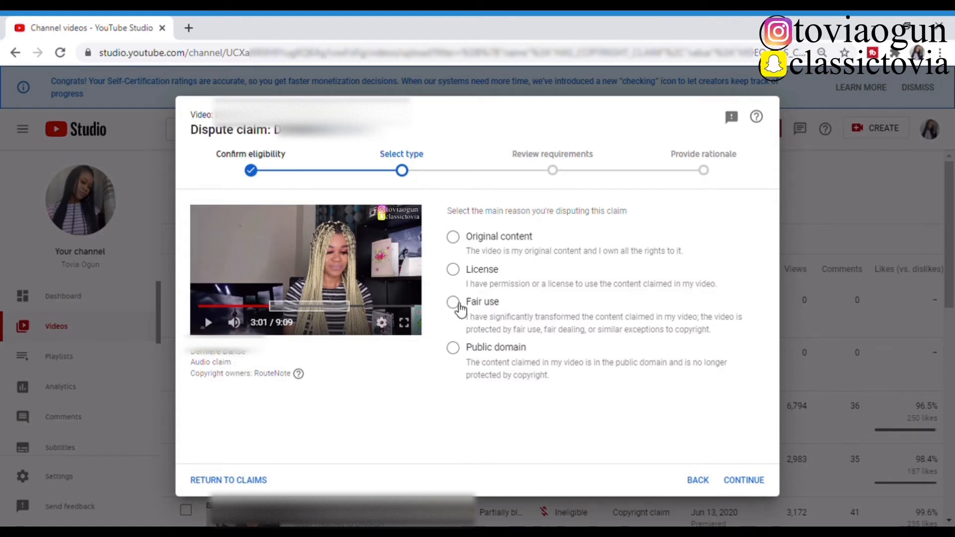
Step: Choose Fair use as the main dispute reason and confirm the belief that the video is protected under fair use
left_click(454, 303)
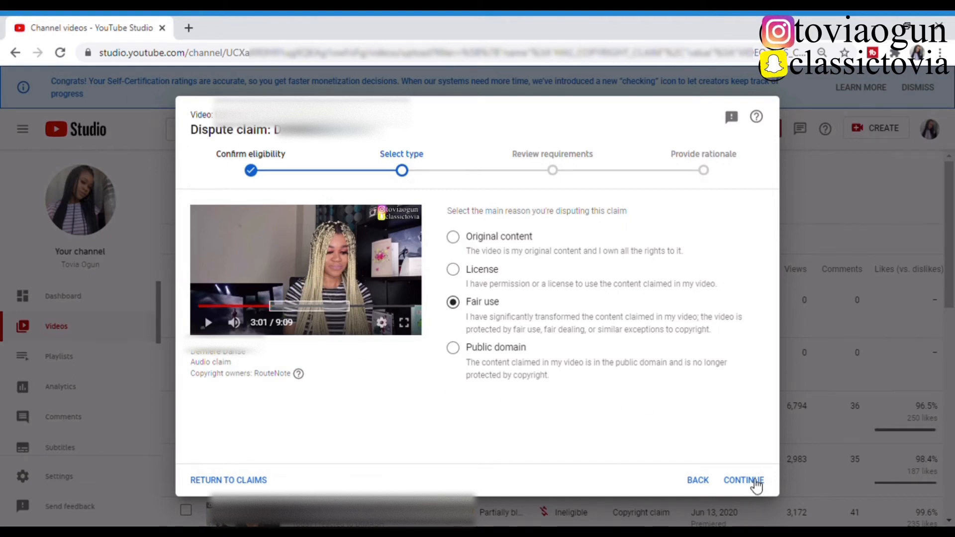
left_click(744, 480)
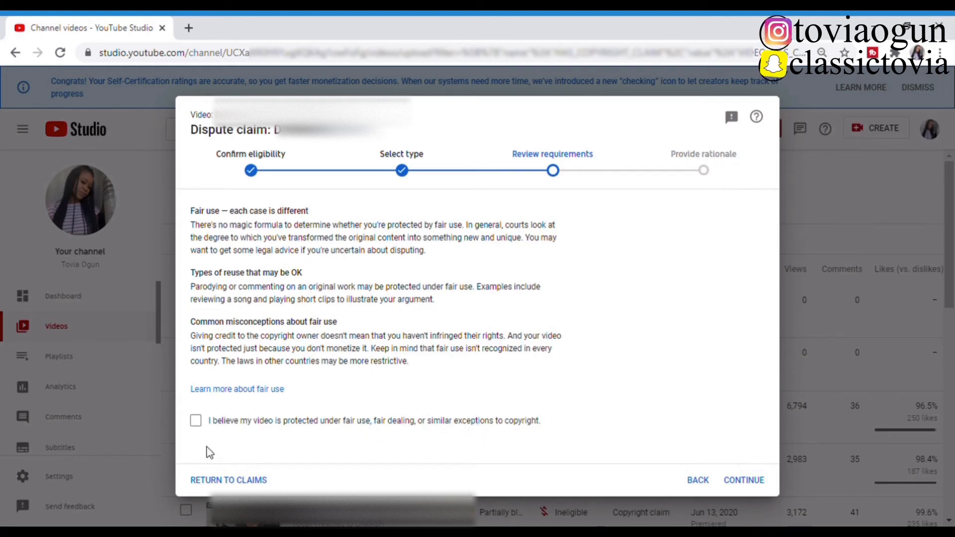
left_click(196, 421)
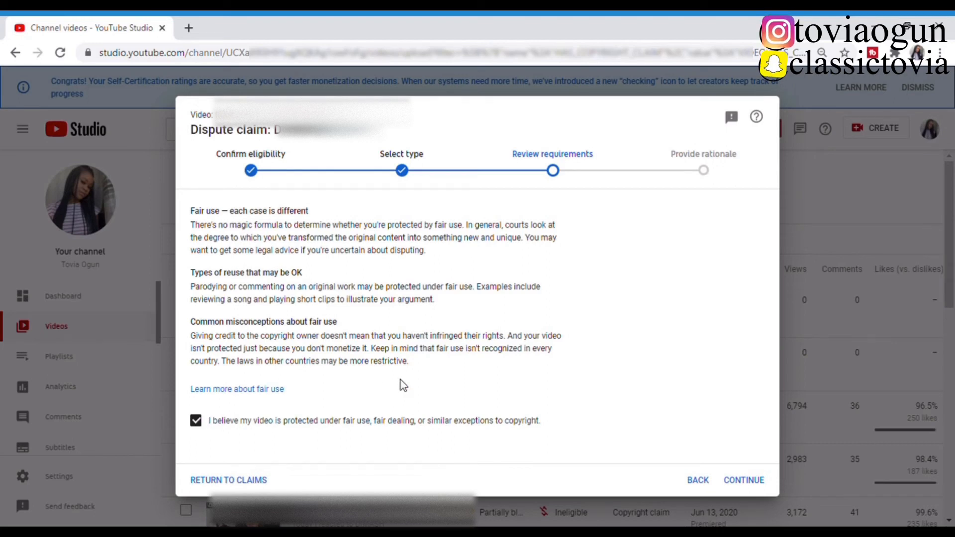
left_click(744, 483)
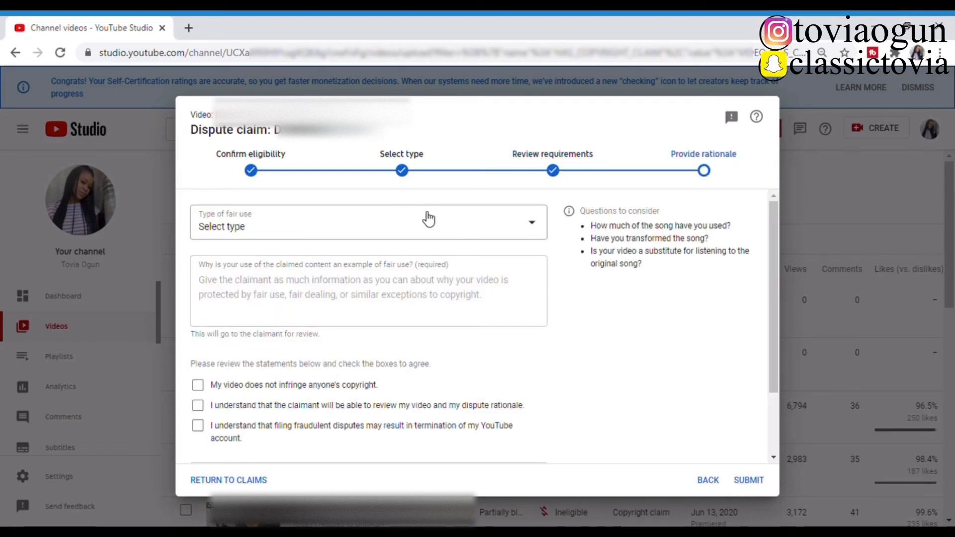
Step: Set the type of fair use to Reaction video and enter the rationale "I am only reacting to the song...."
left_click(400, 224)
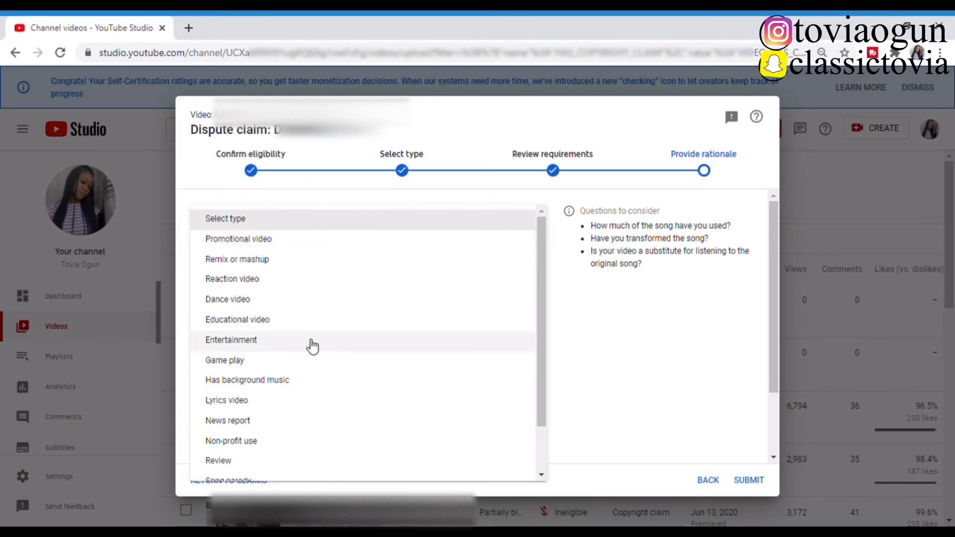
left_click(294, 283)
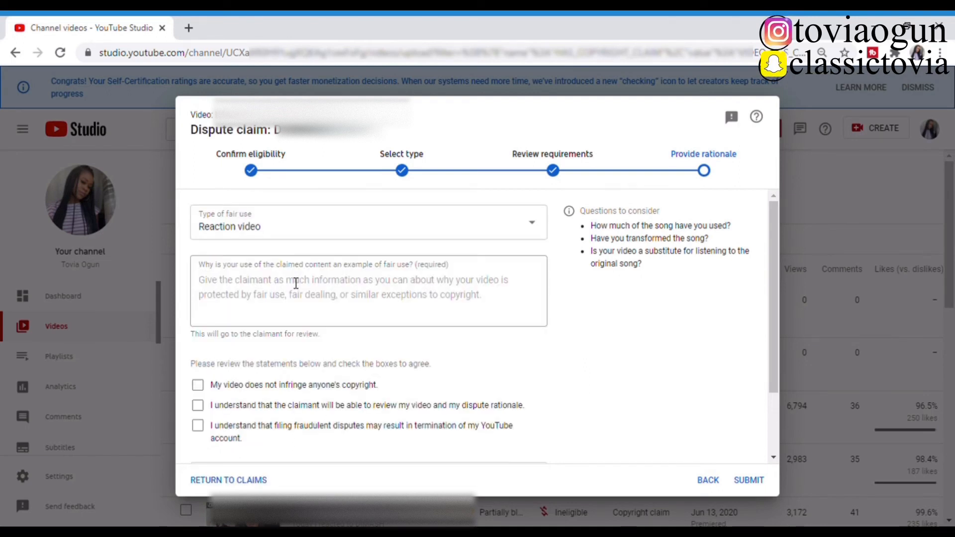
left_click(296, 284)
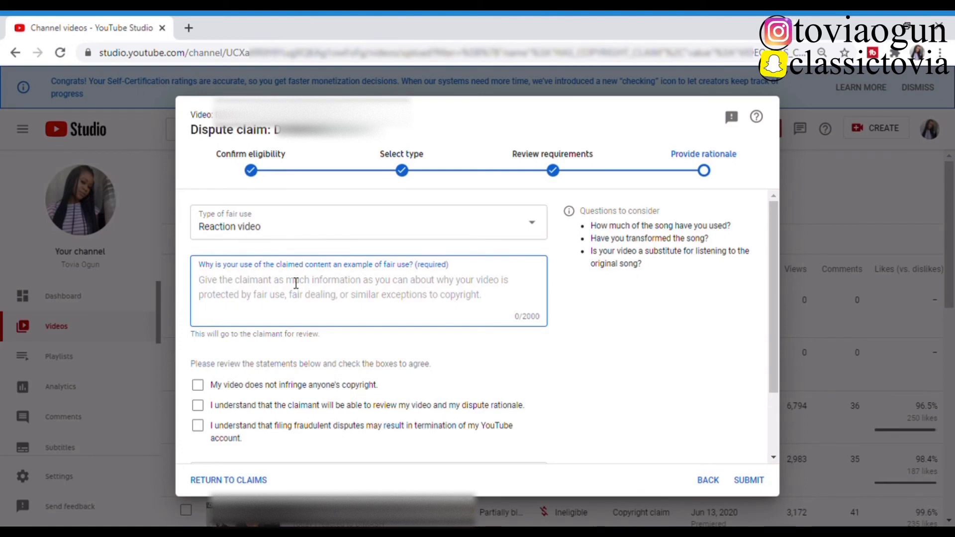
type("I ")
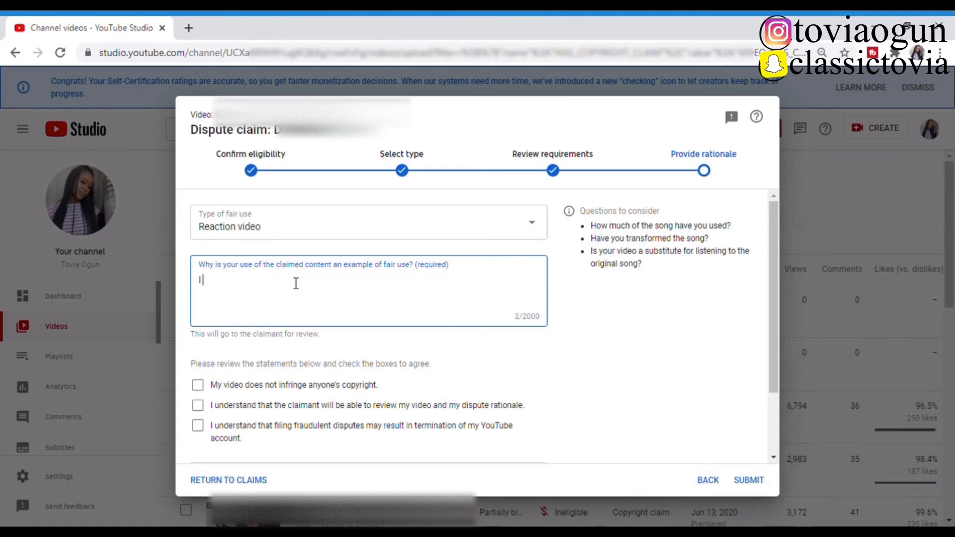
type("am only r")
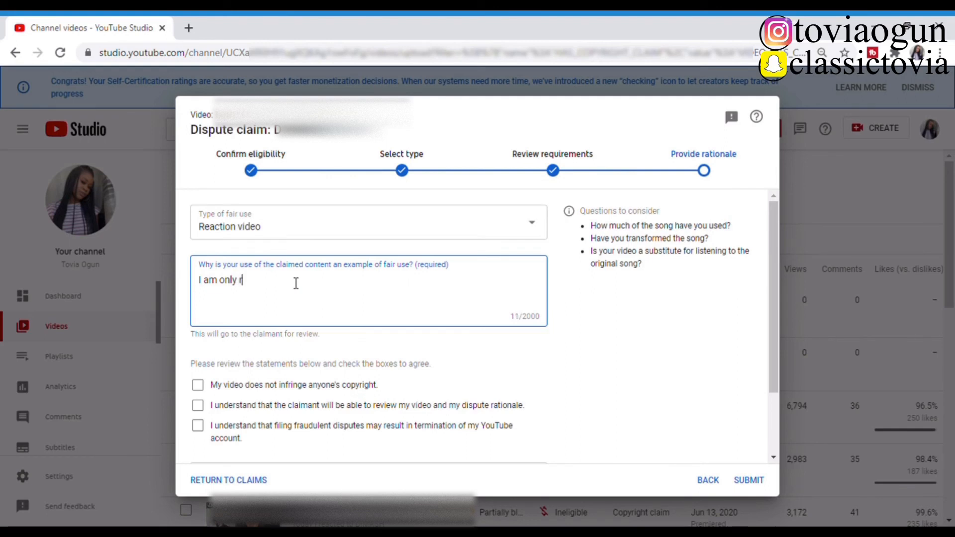
type("eacting to ")
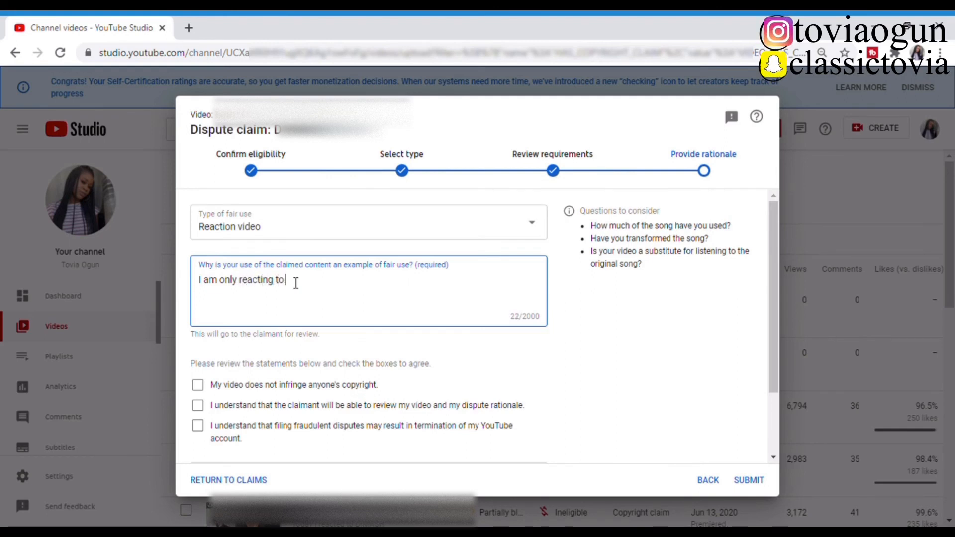
type("the song")
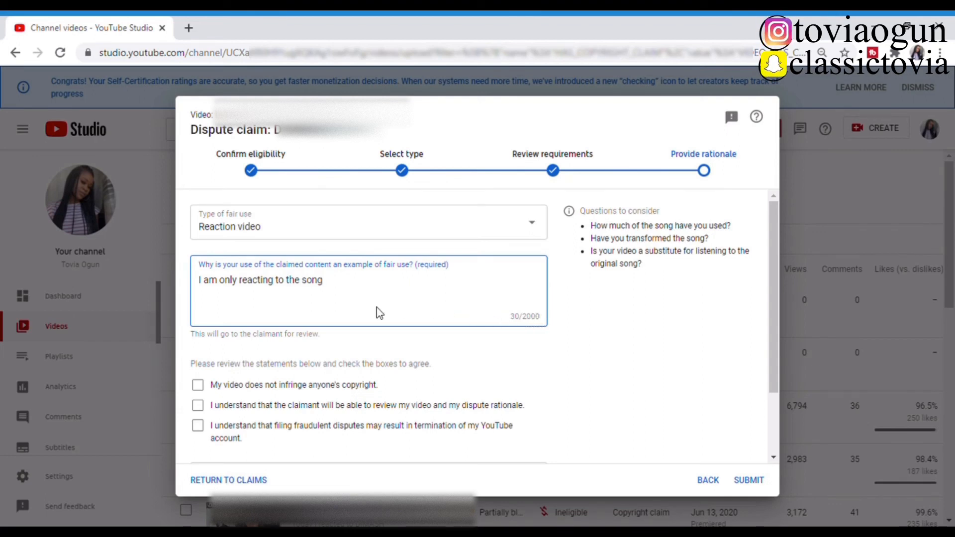
type("....")
Step: Agree to the three statements on non-infringement, claimant review and the consequences of fraudulent disputes
left_click(199, 387)
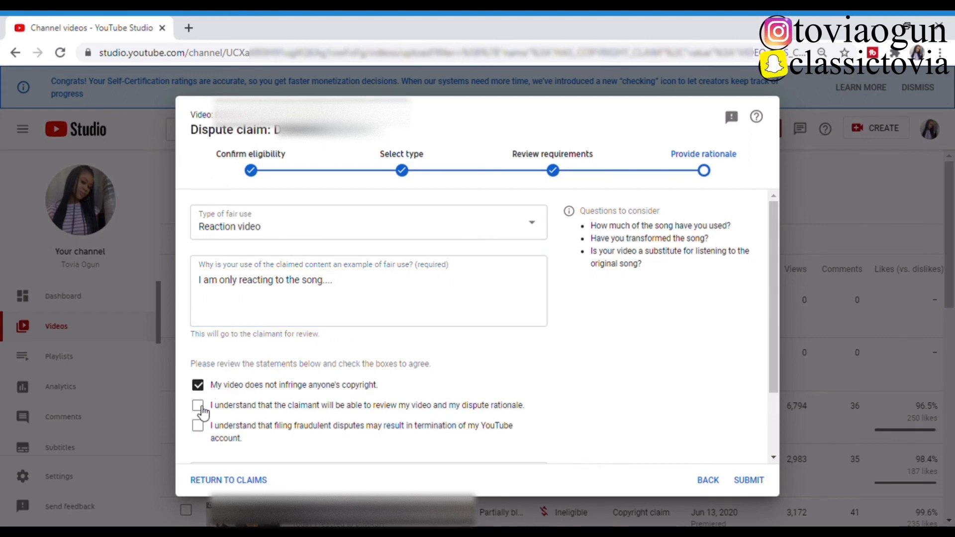
left_click(199, 415)
left_click(198, 427)
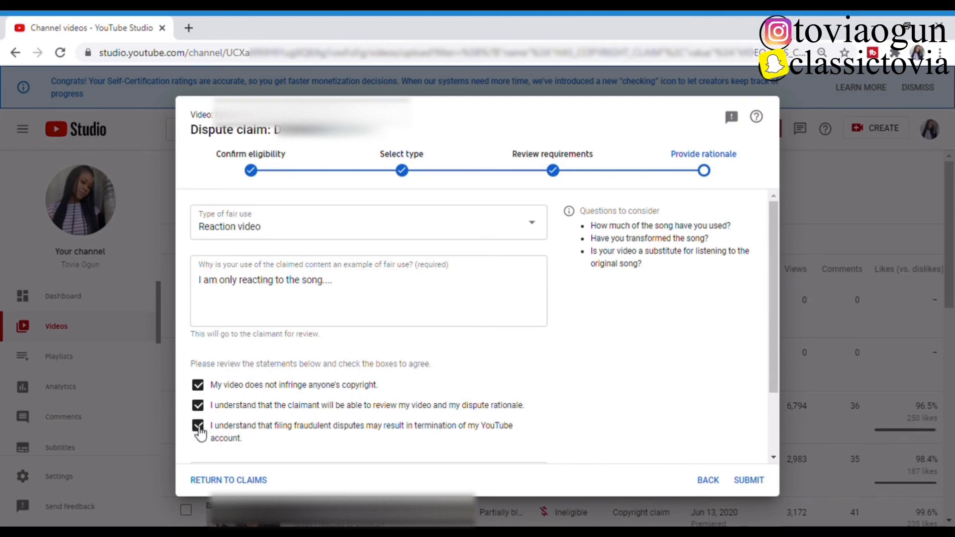